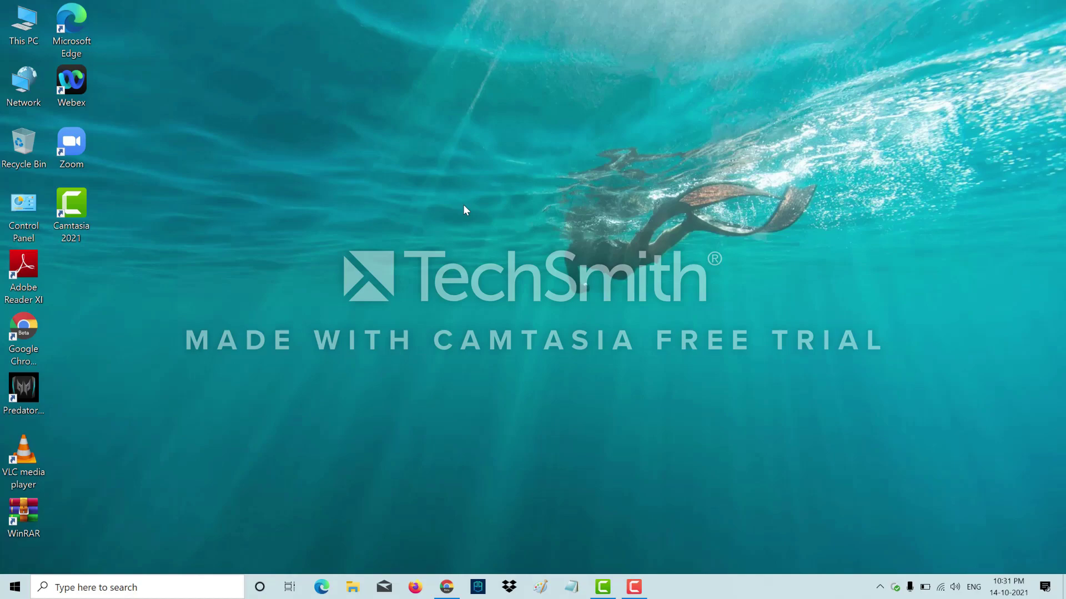
# Step: From Start, go into Settings and reach the Troubleshoot page via a 'tr' search
pyautogui.press('super')
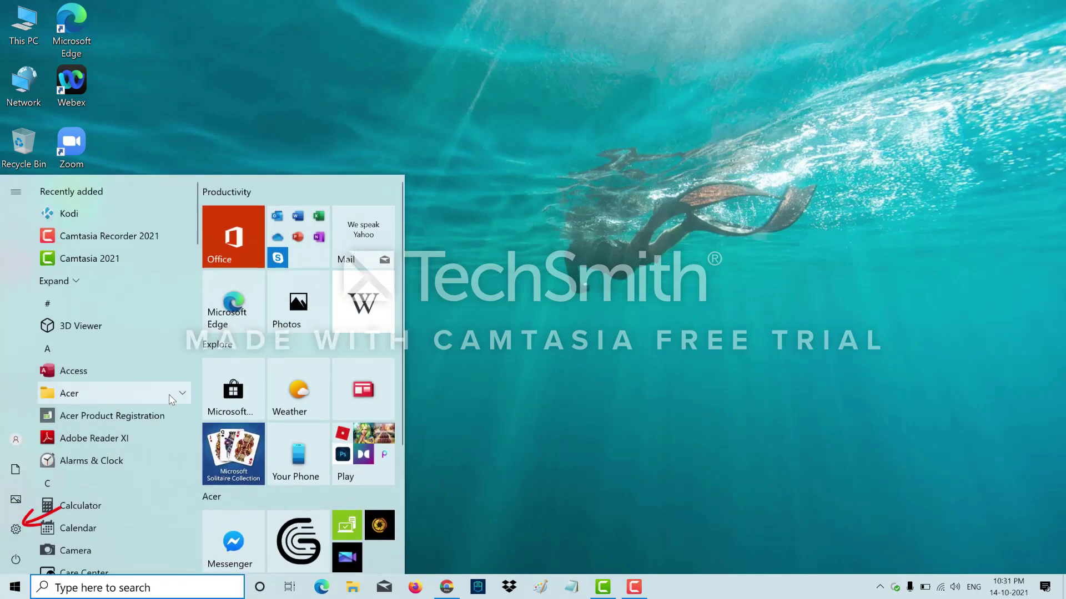
pyautogui.click(18, 535)
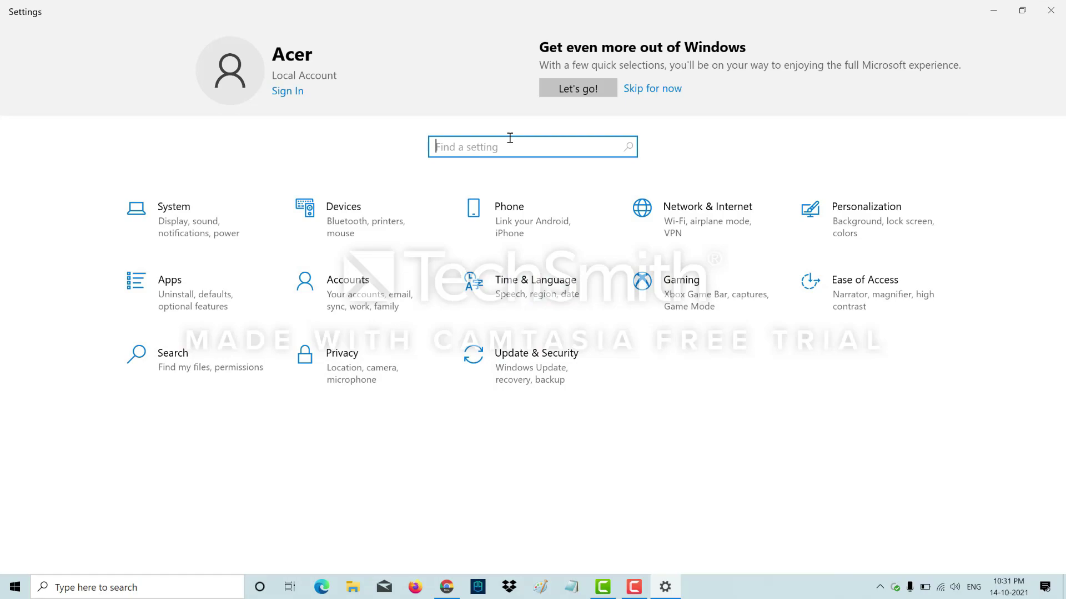
pyautogui.write('t')
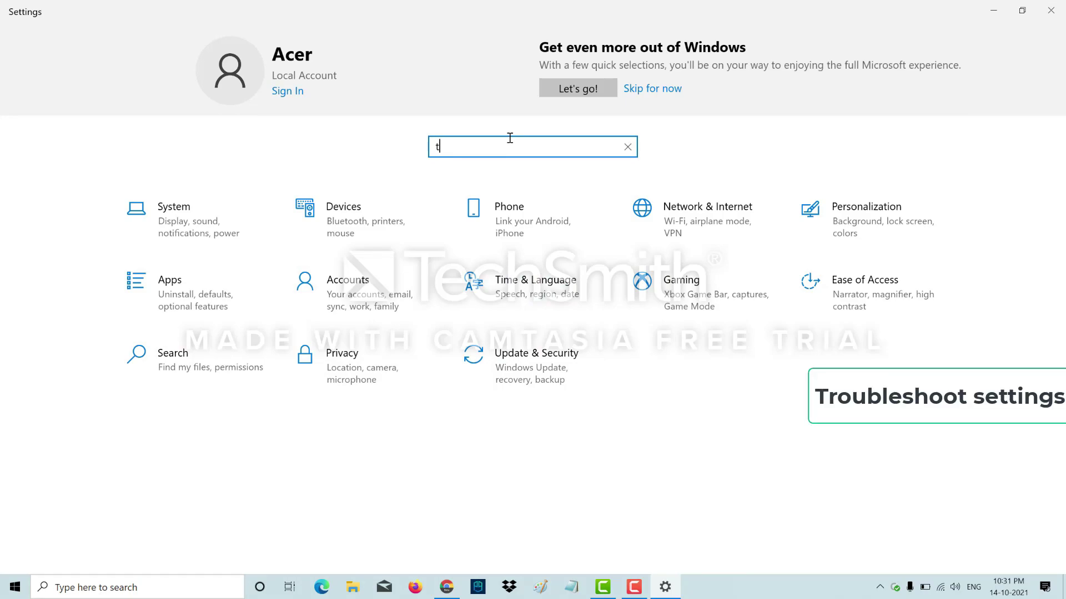
pyautogui.write('r')
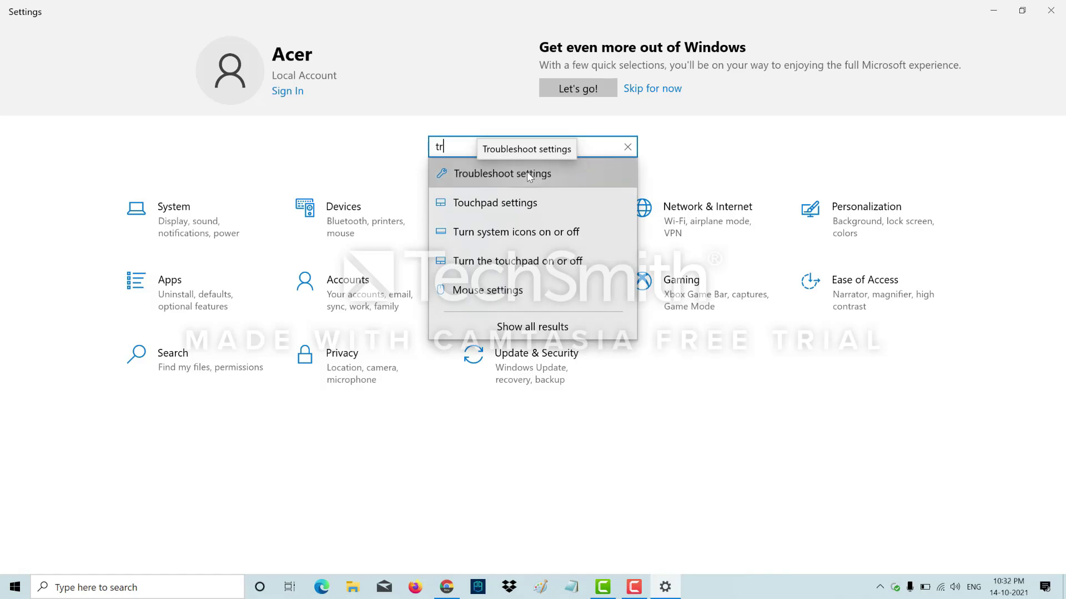
pyautogui.click(528, 176)
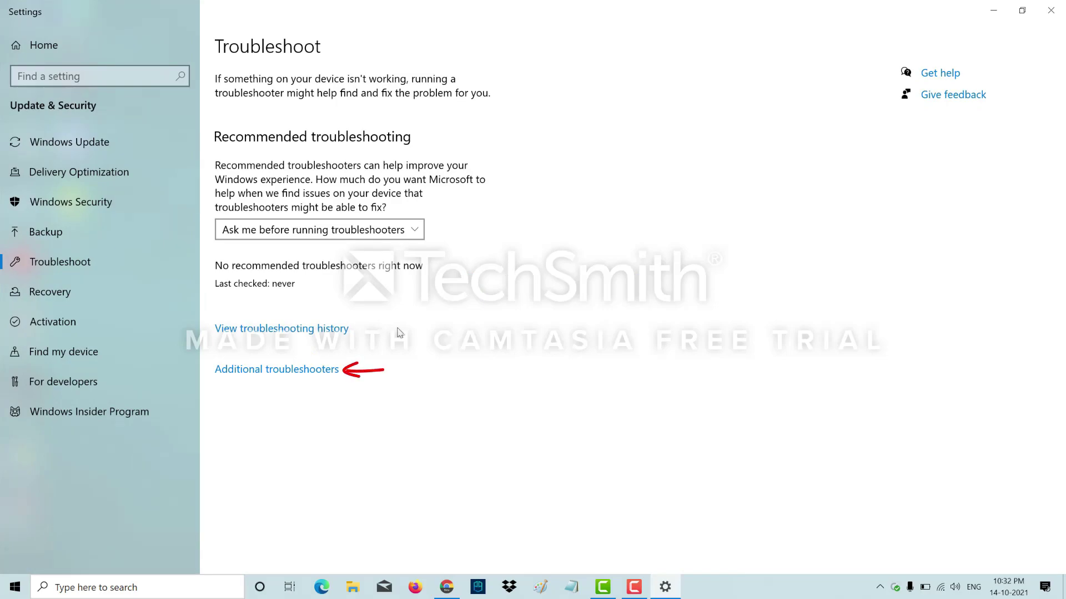
# Step: Run the Windows Update troubleshooter from Additional troubleshooters, past the reboot warning, and close it
pyautogui.click(324, 371)
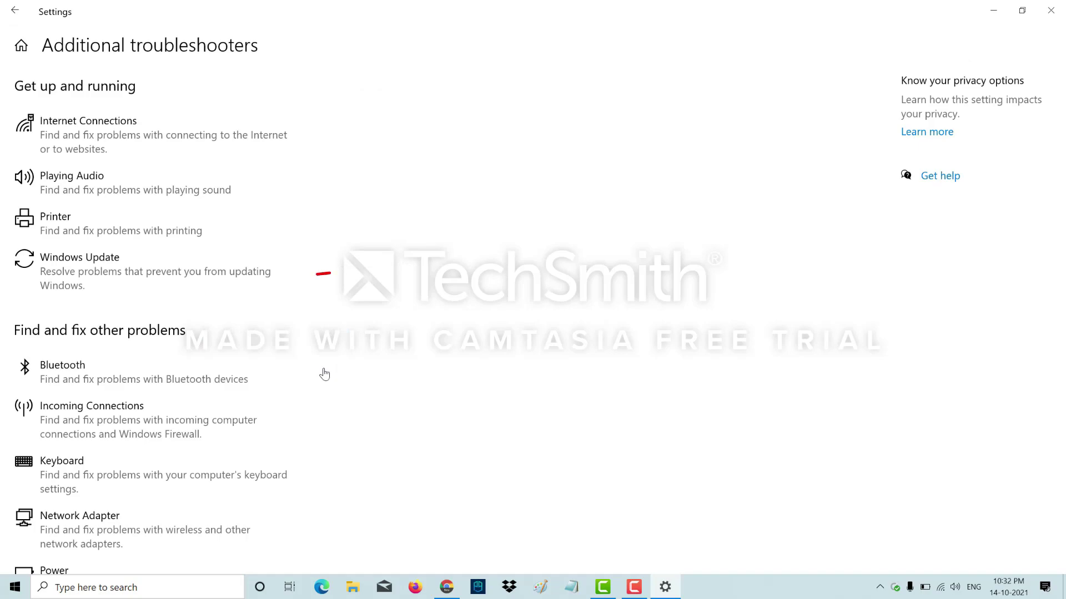
pyautogui.click(195, 288)
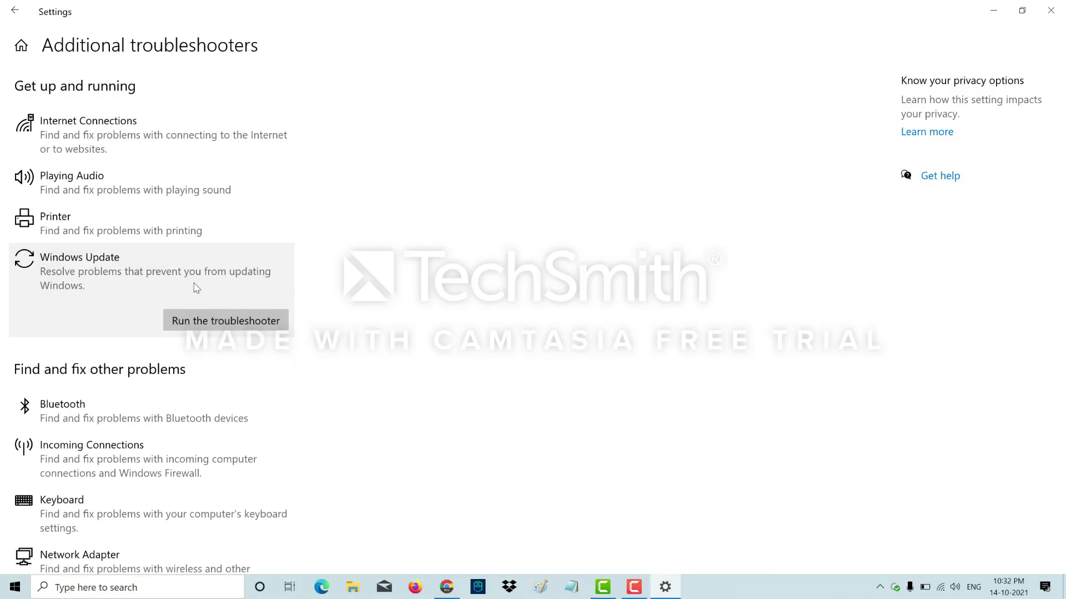
pyautogui.click(229, 325)
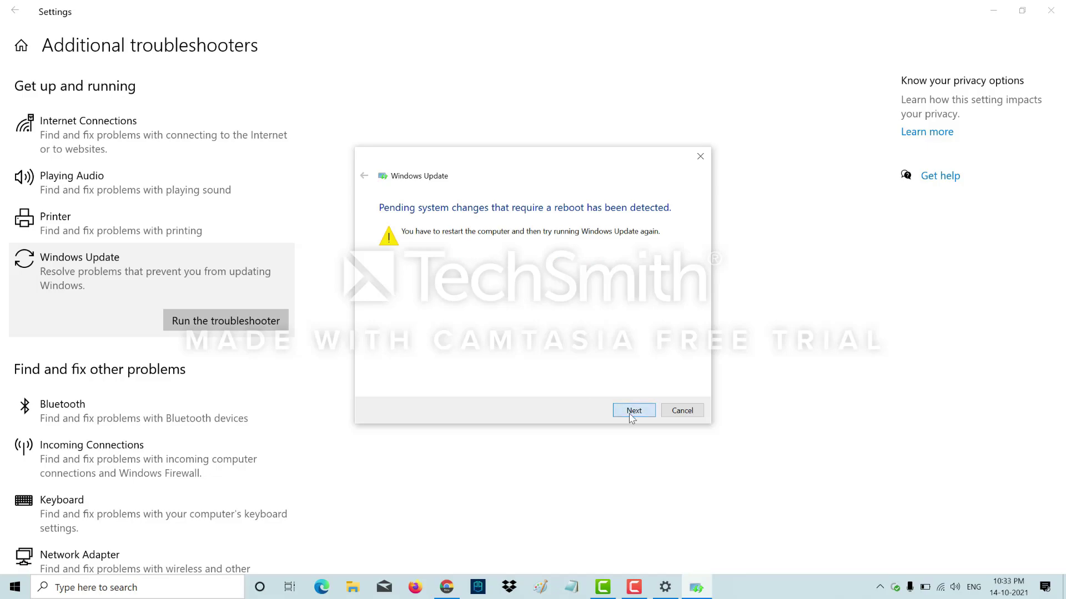
pyautogui.click(632, 409)
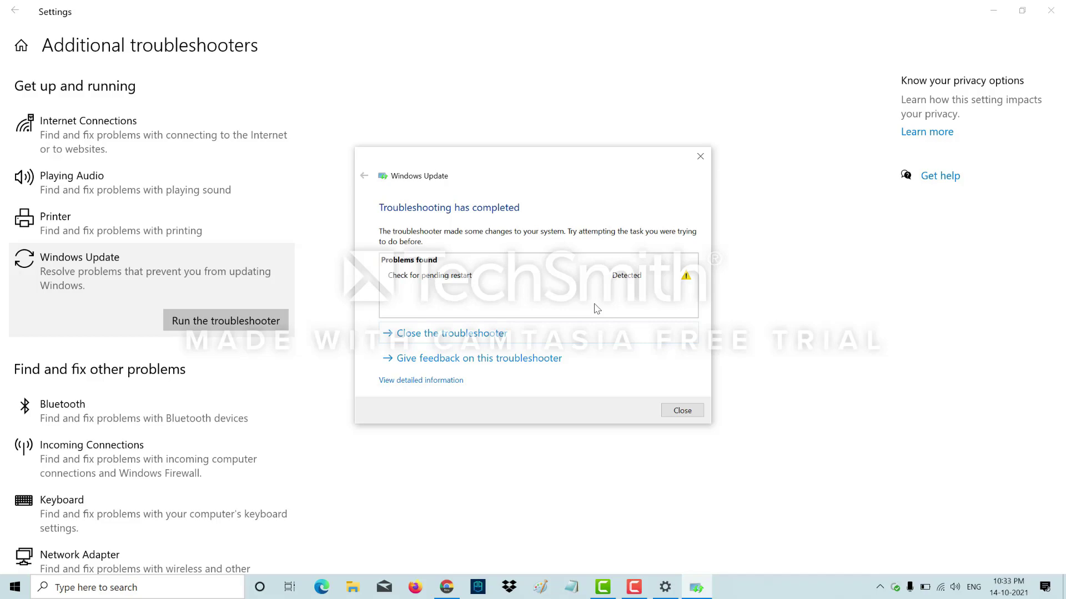
pyautogui.click(680, 410)
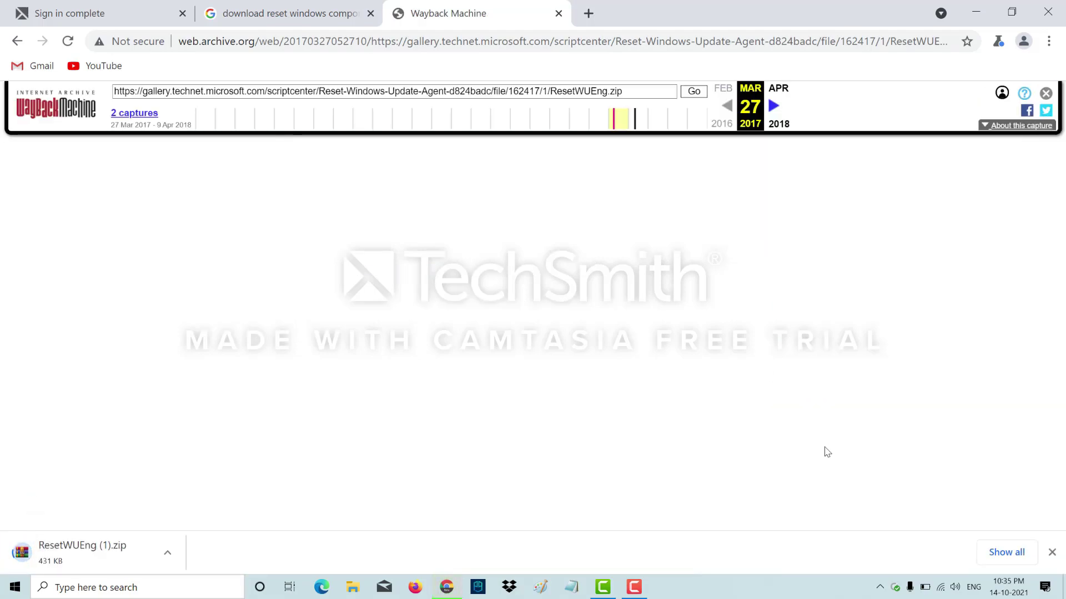
# Step: Show the ResetWUEng (1).zip download in its folder from Chrome's downloads list
pyautogui.click(1006, 553)
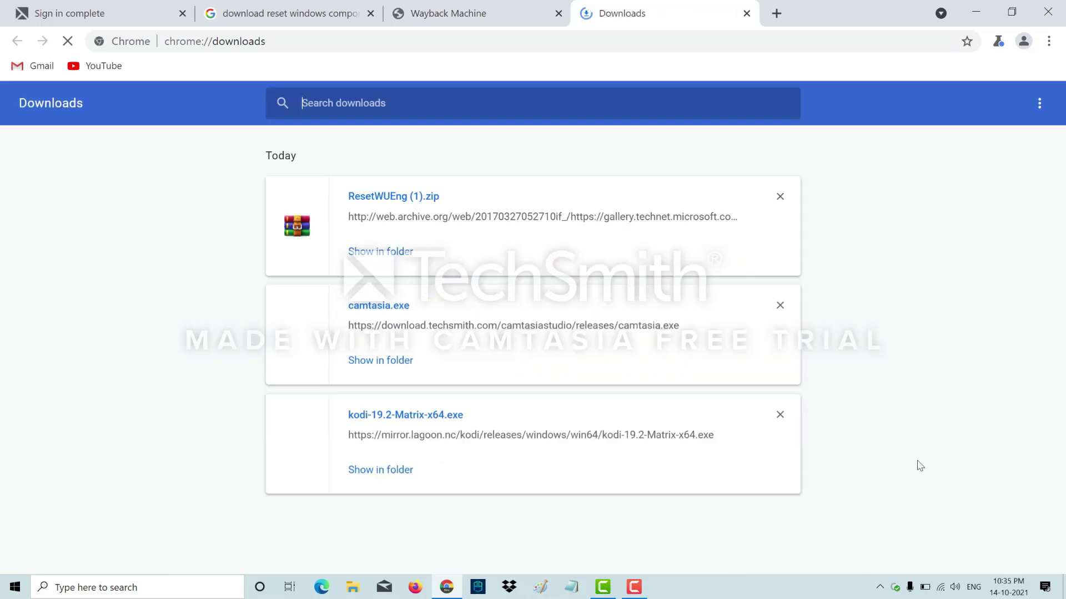
pyautogui.click(404, 251)
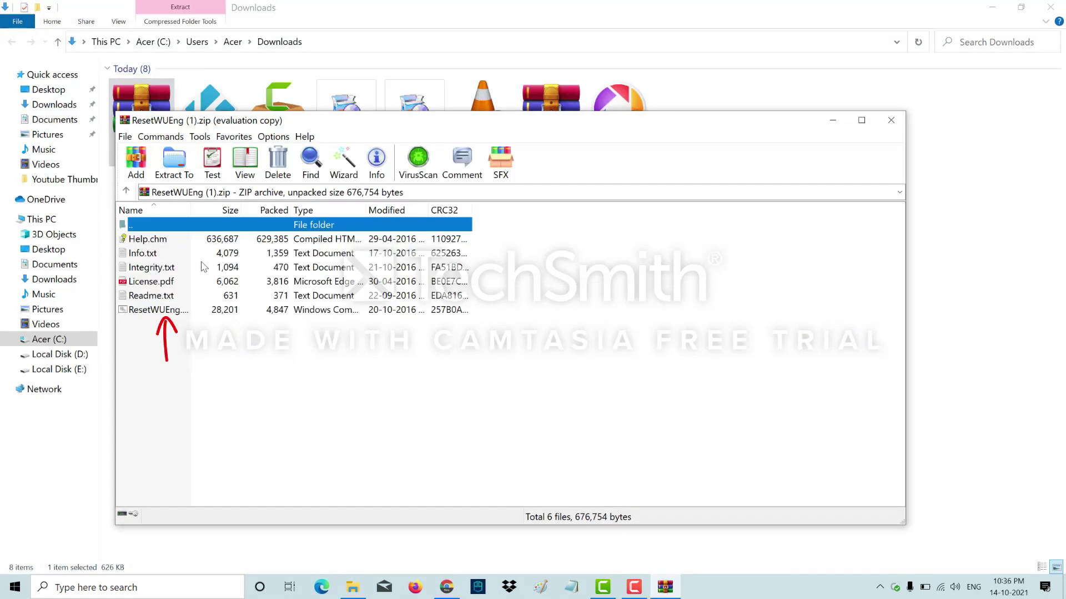
# Step: Launch ResetWUEng.cmd from the archive and dismiss the reset tool's console
pyautogui.doubleClick(178, 311)
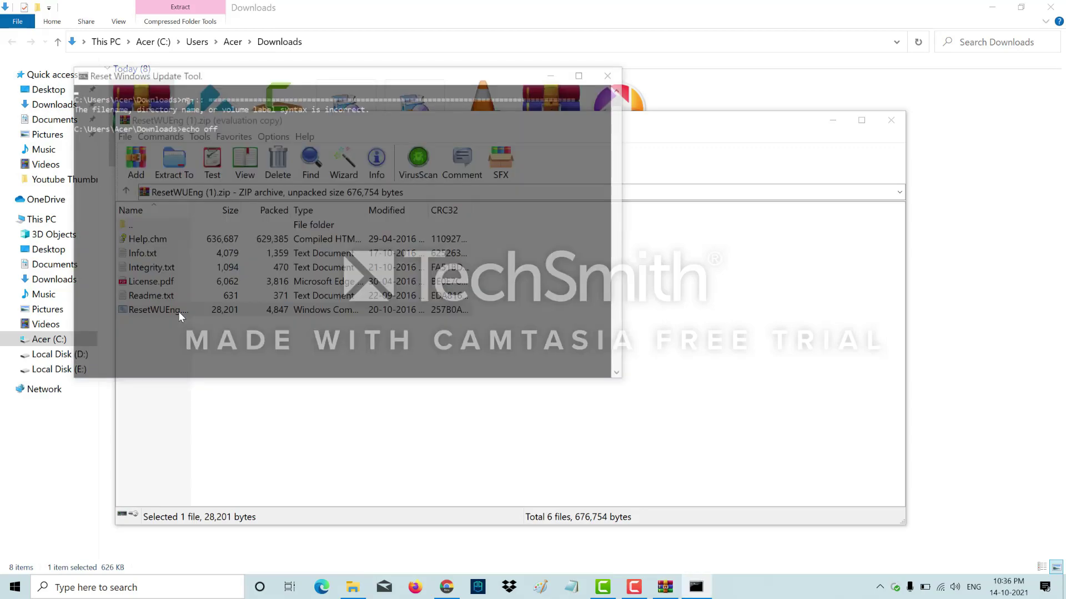
pyautogui.press('Return')
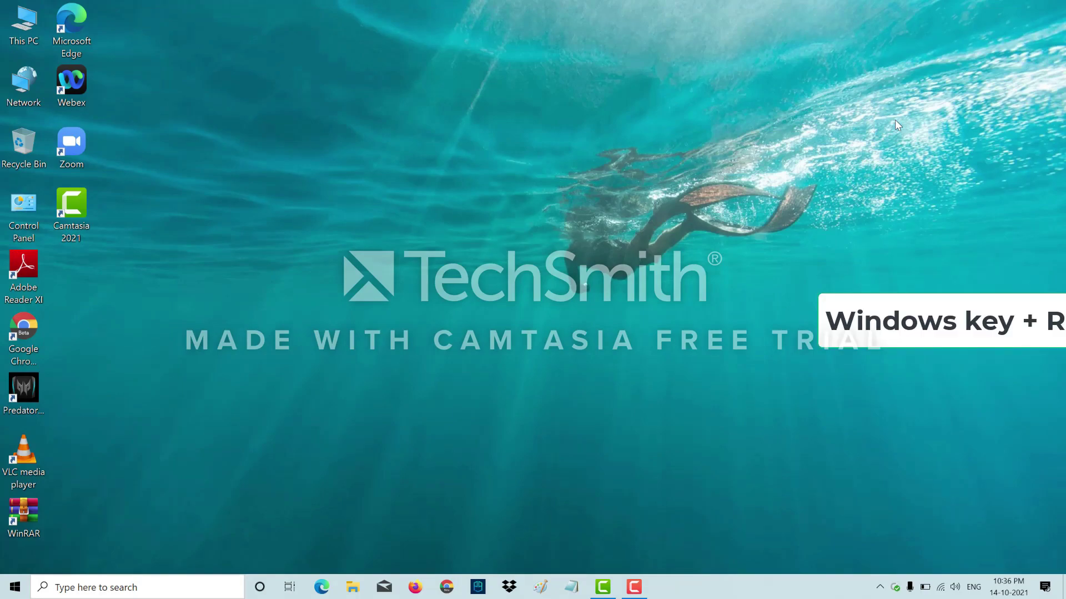
# Step: Launch the Services console via Run with services.msc and locate Windows Update
pyautogui.press('super+r')
pyautogui.write('services.msc')
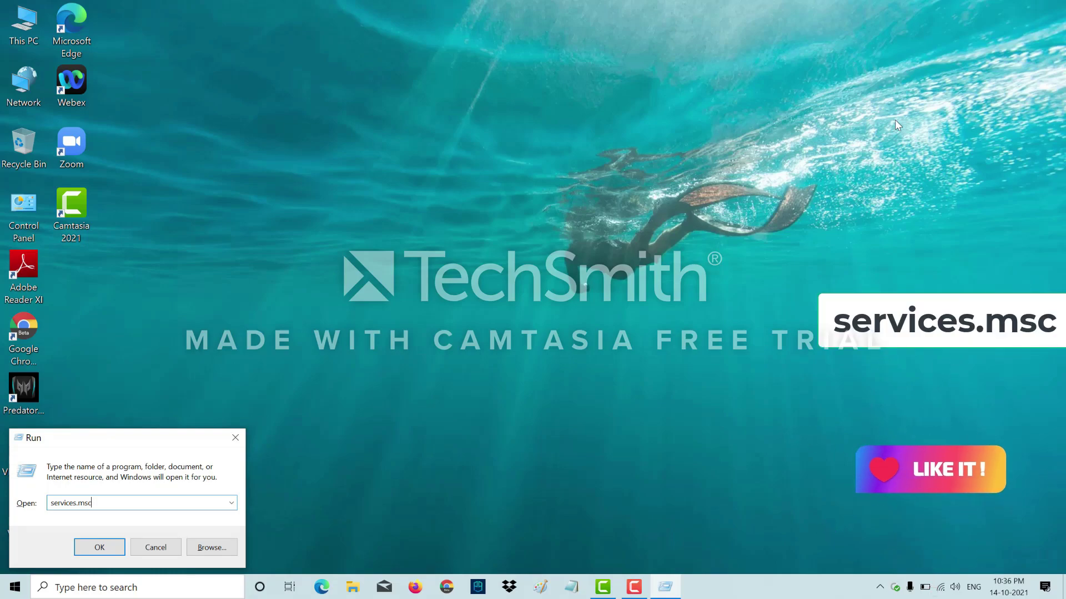
pyautogui.press('Return')
pyautogui.click(409, 239)
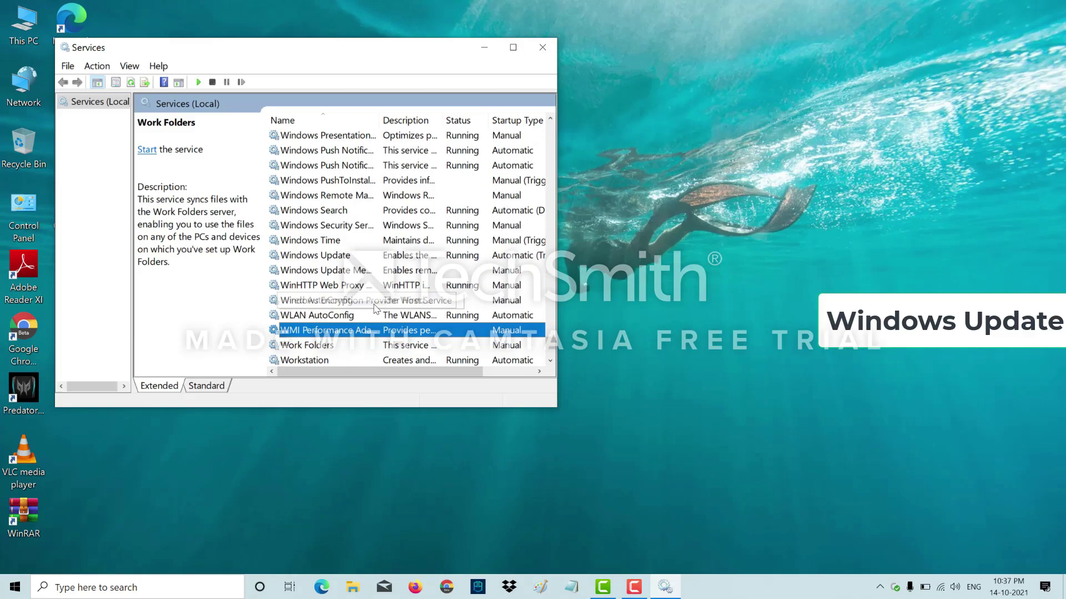
pyautogui.moveTo(408, 240); pyautogui.dragTo(356, 256)
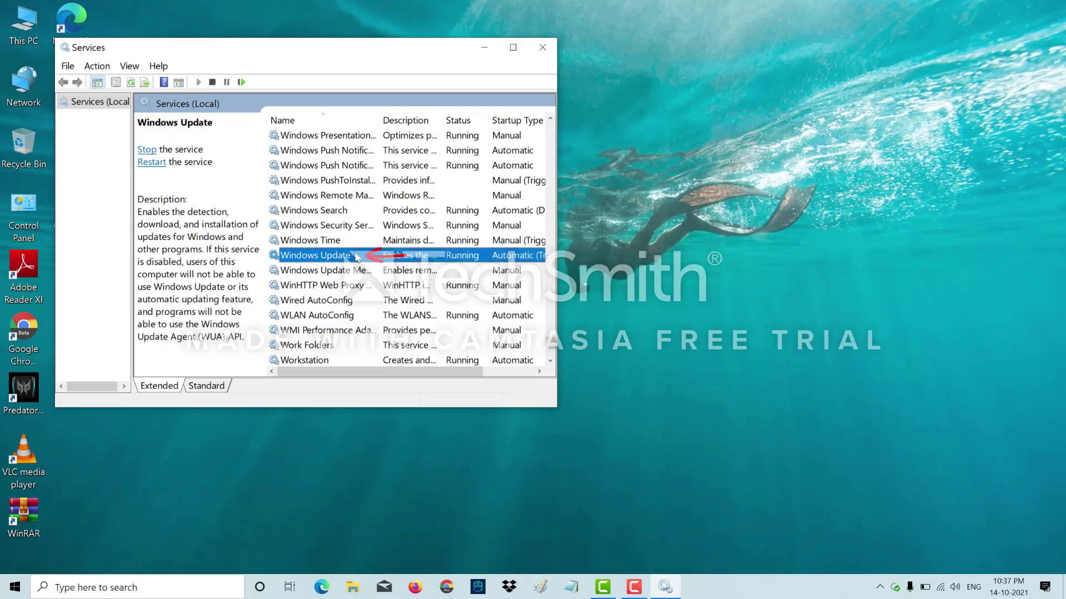
# Step: Stop then start the Windows Update service from its properties, and close Services
pyautogui.doubleClick(356, 256)
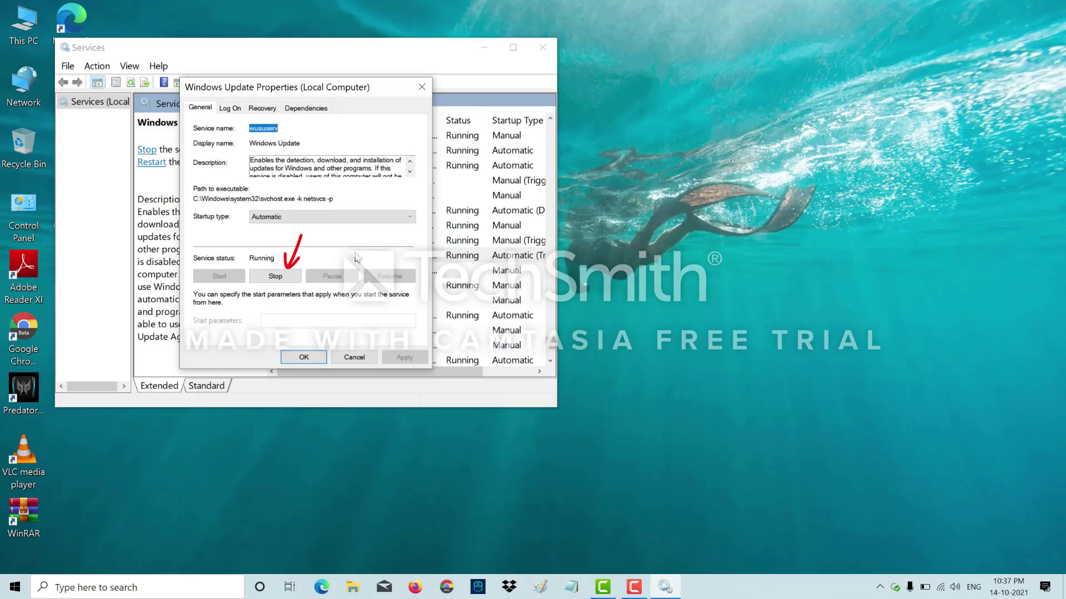
pyautogui.click(276, 276)
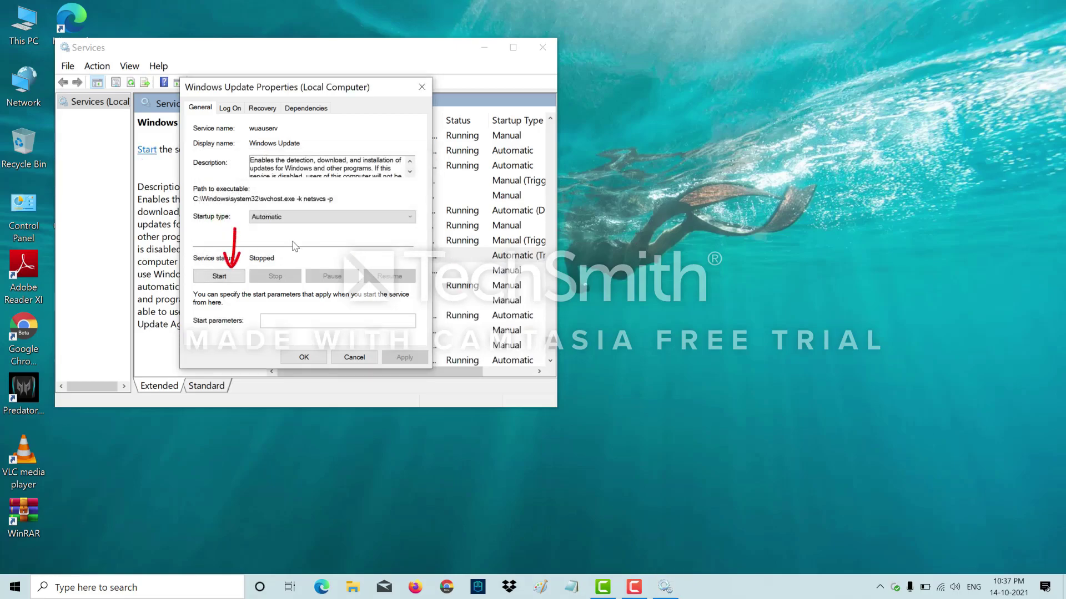
pyautogui.click(220, 277)
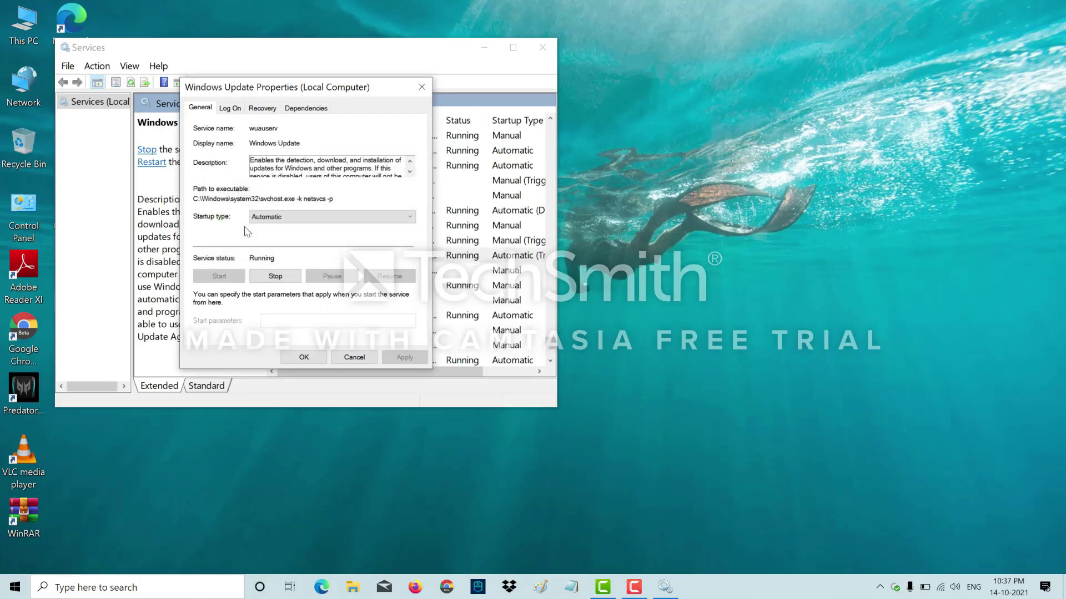
pyautogui.click(422, 88)
pyautogui.click(543, 46)
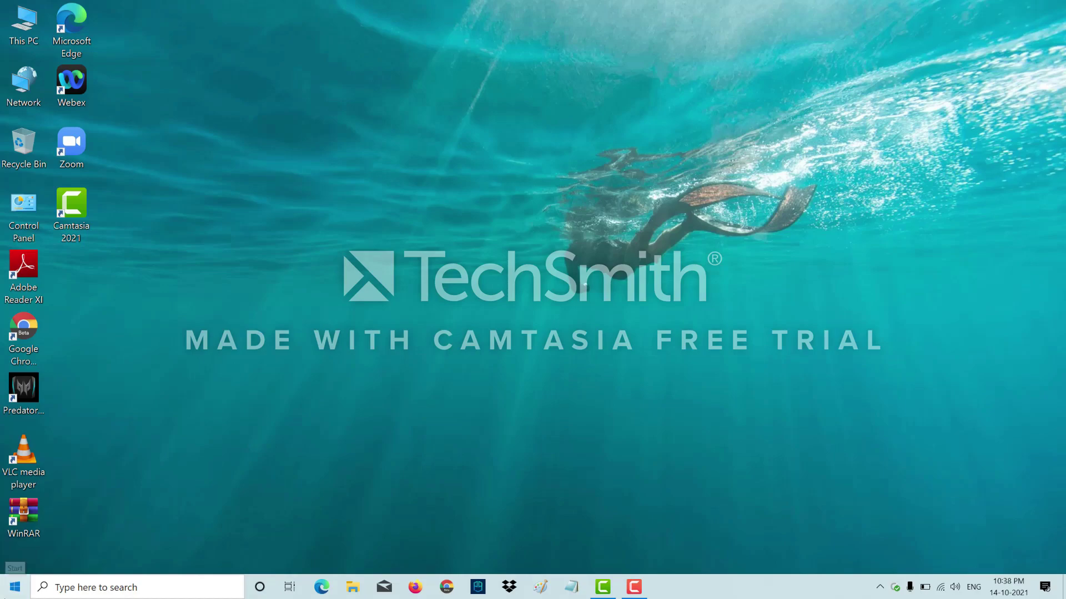
# Step: Reopen Settings to Update & Security and check for new Windows updates
pyautogui.click(15, 587)
pyautogui.click(19, 529)
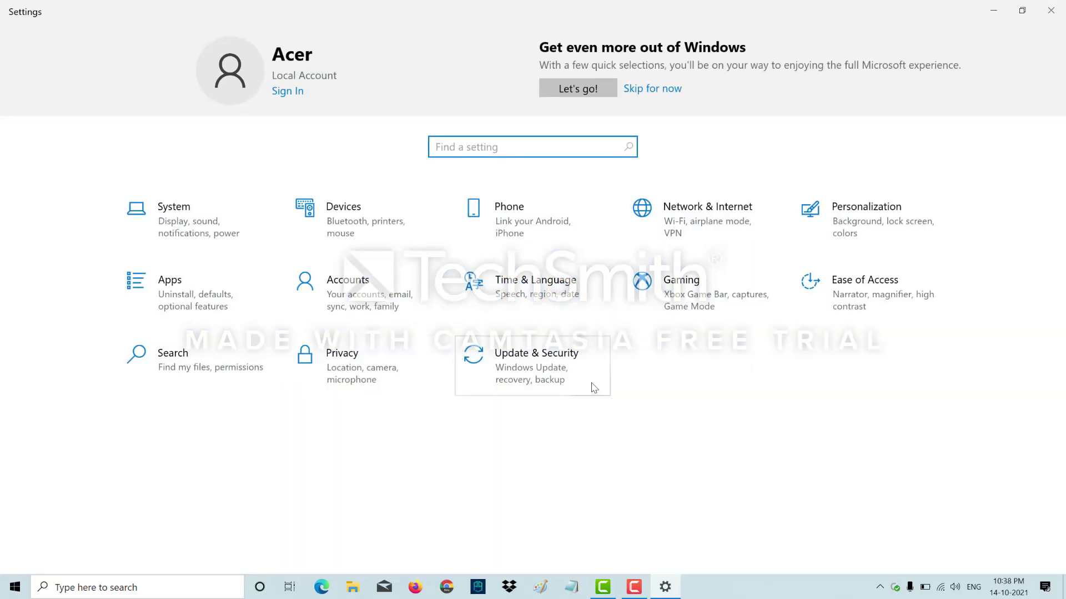
pyautogui.click(593, 387)
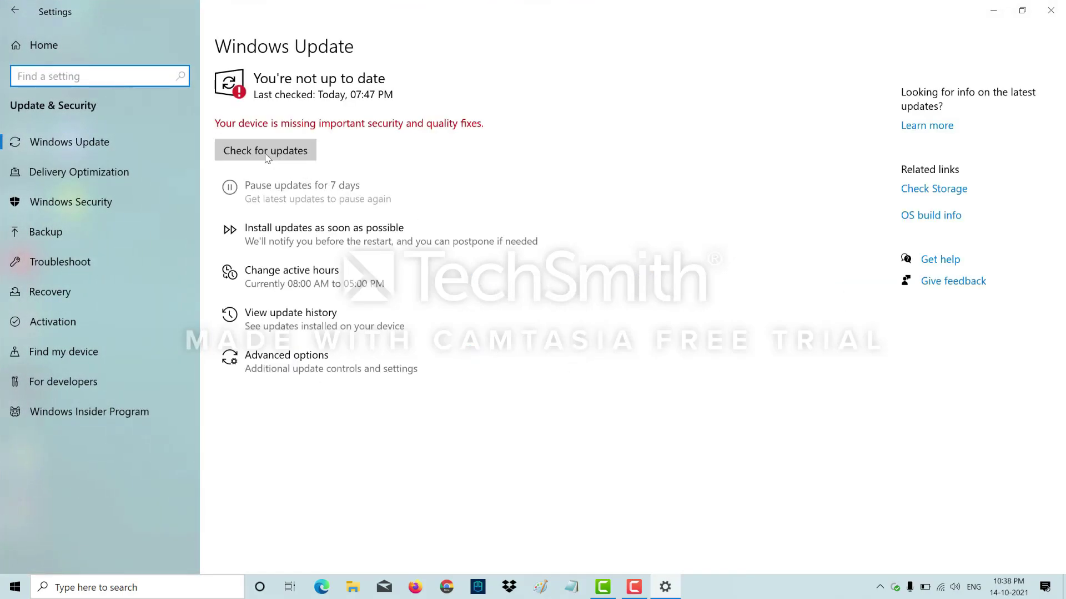
pyautogui.click(266, 154)
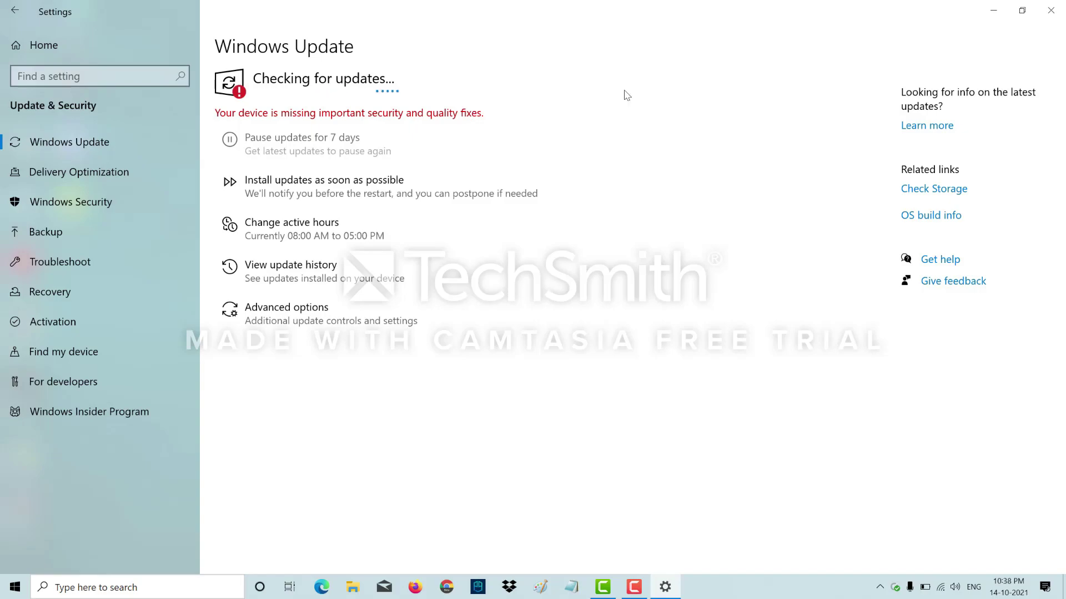